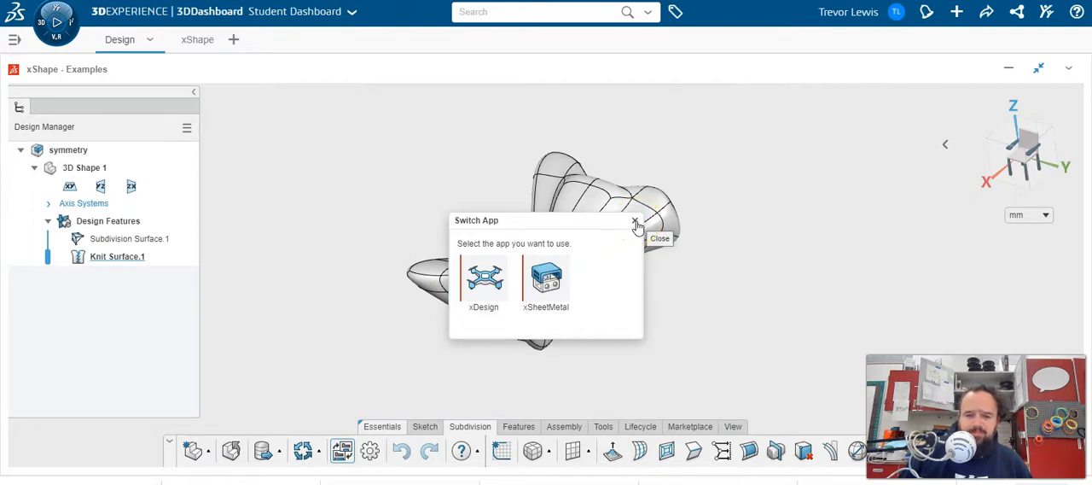
- Dismiss the app switcher and open Subdivision Surface.1 for editing
left_click(634, 224)
mouse_move(699, 276)
middle_mouse_down()
mouse_move(774, 293)
mouse_move(709, 292)
mouse_move(689, 305)
mouse_move(792, 253)
mouse_move(718, 296)
mouse_move(705, 270)
middle_mouse_up()
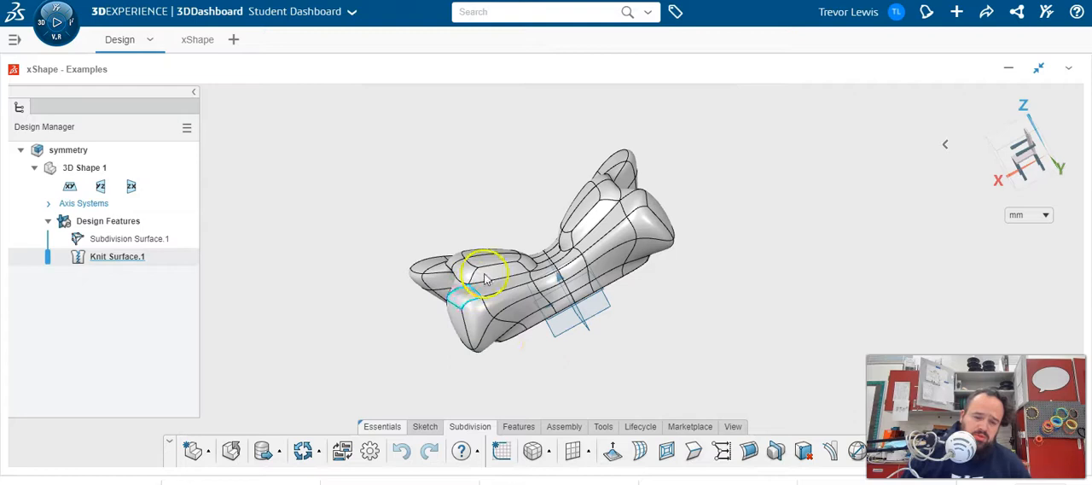
middle_click_drag(673, 254, 691, 253)
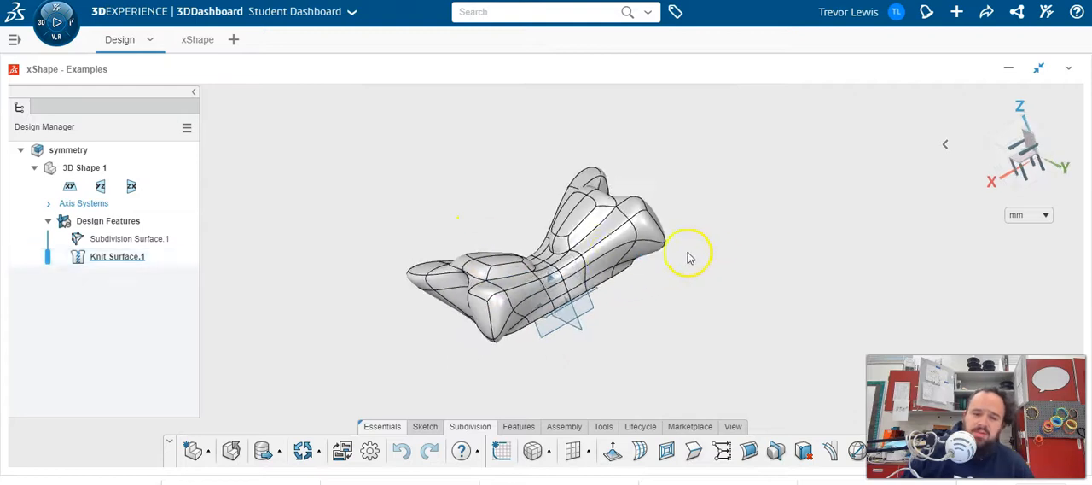
left_click(623, 246)
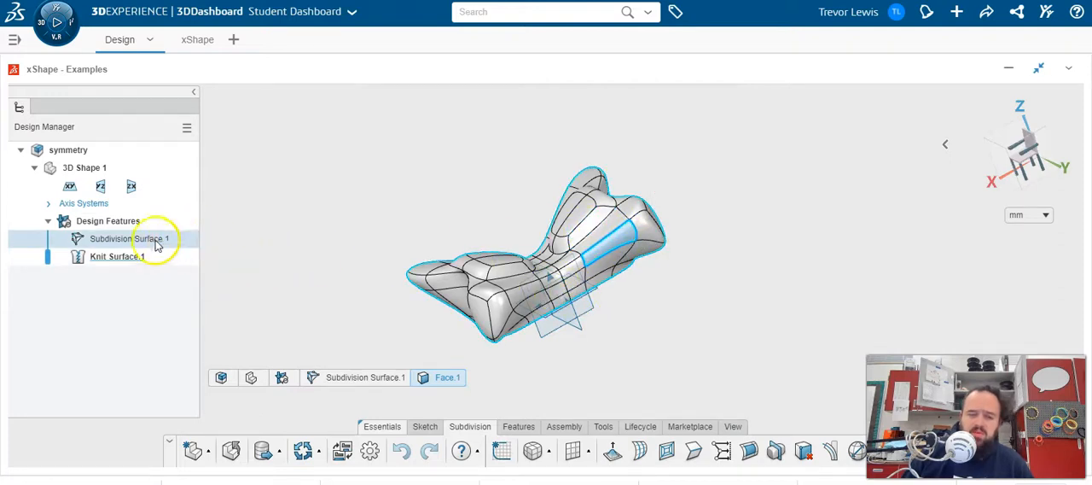
left_click(615, 250)
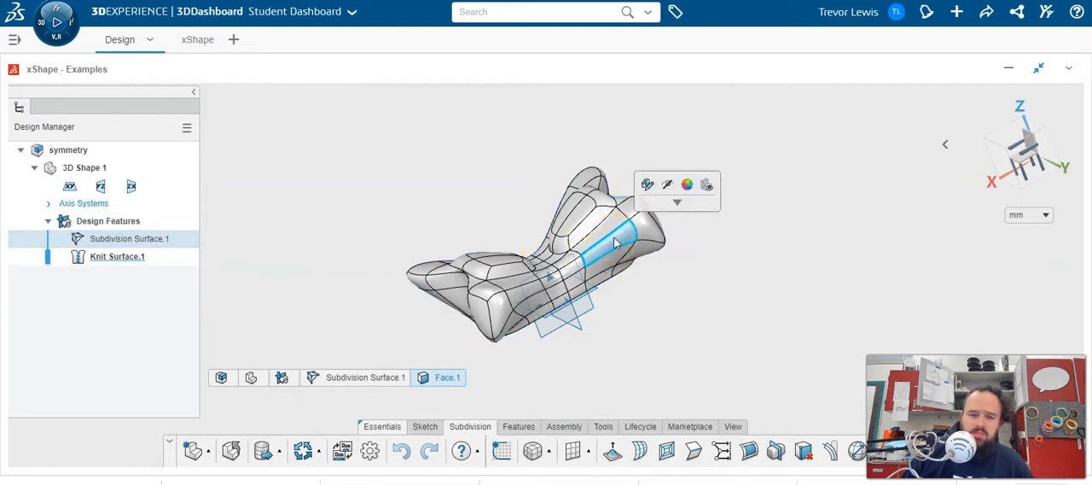
left_click(648, 185)
double_click(155, 239)
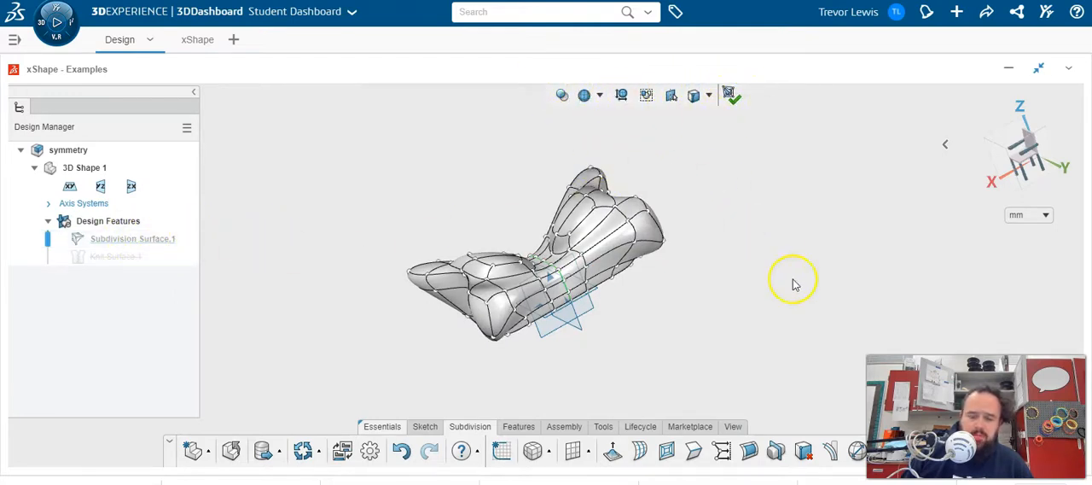
- Select the face at the tip of one limb and reposition it with the manipulator
left_click(642, 230)
middle_click_drag(709, 274, 695, 257)
left_click_drag(682, 212, 709, 200)
middle_click_drag(715, 244, 702, 322)
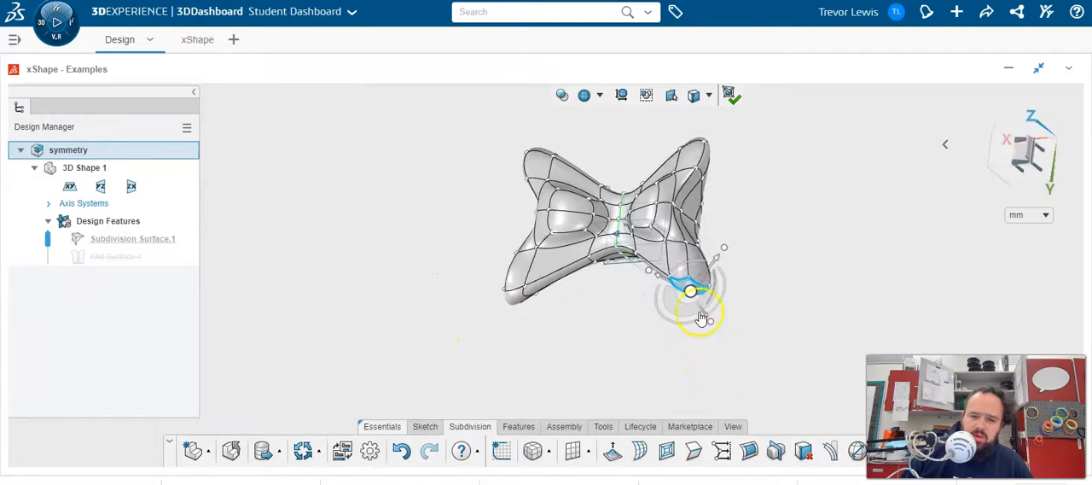
left_click_drag(725, 294, 694, 295)
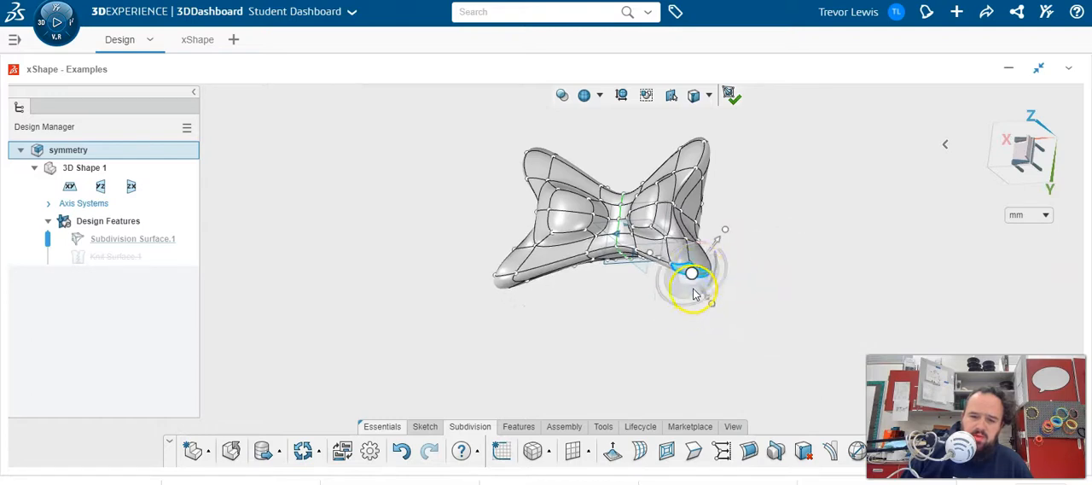
left_click_drag(651, 254, 672, 271)
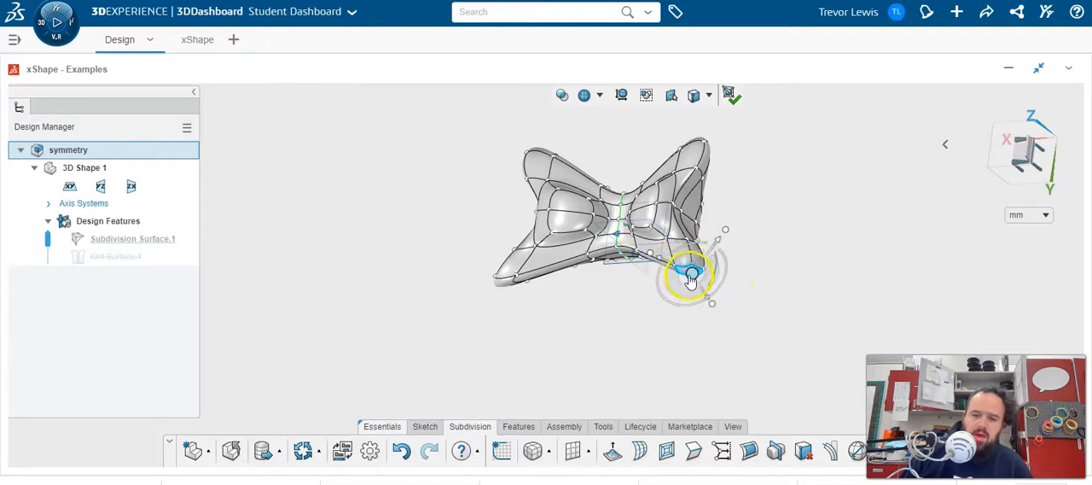
- Move the vertex near the same limb's tip, and pull the edge on that side of the body outward
left_click(573, 328)
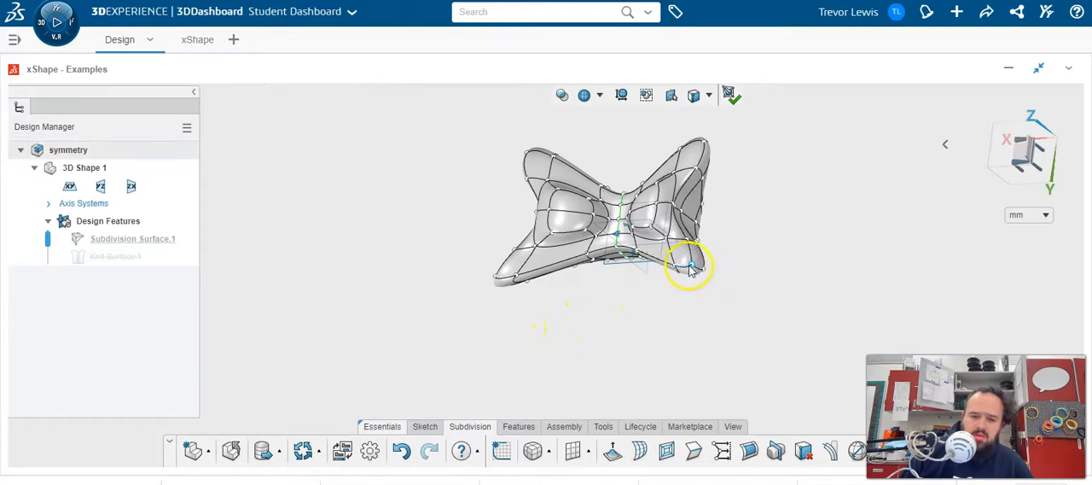
left_click(692, 266)
left_click_drag(730, 294, 713, 277)
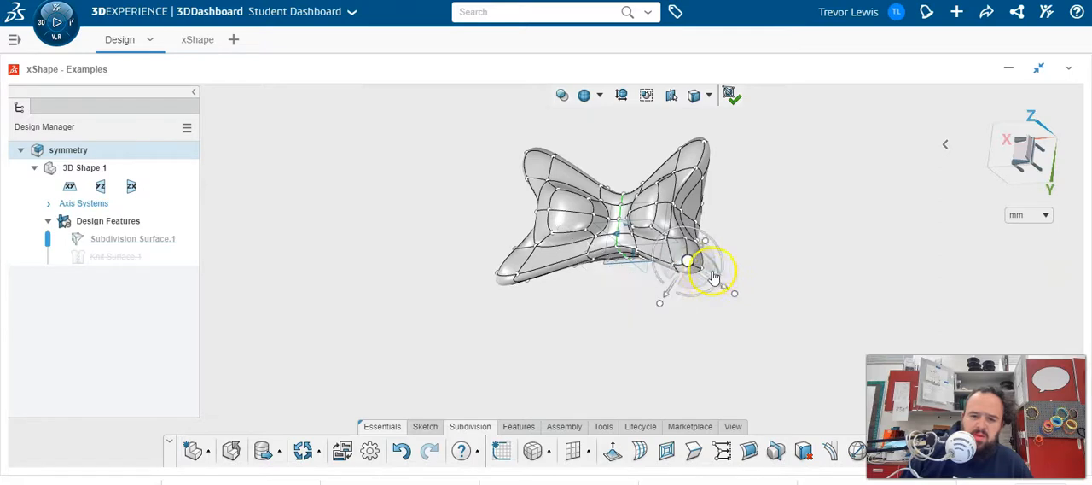
left_click(689, 200)
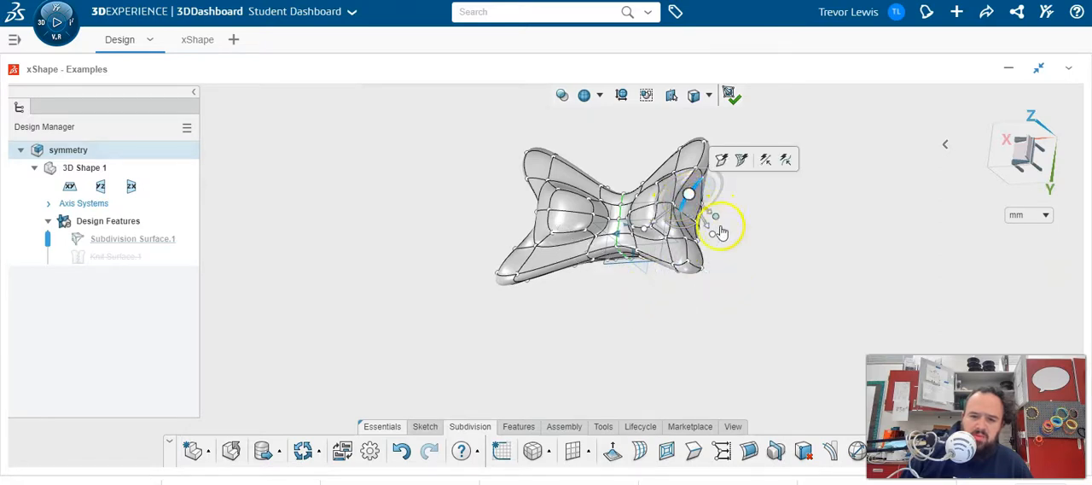
left_click_drag(707, 230, 750, 238)
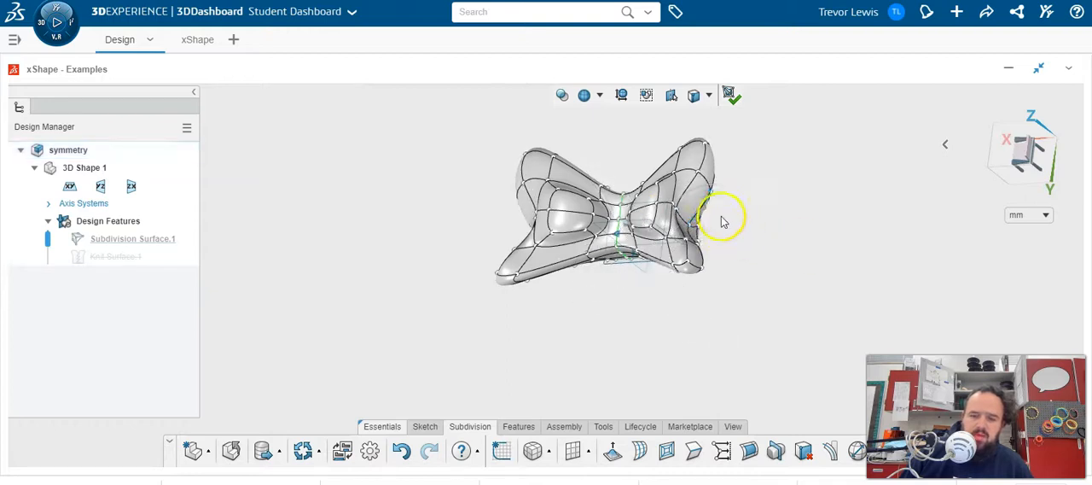
- Select the adjoining faces along the side of that limb together and reshape them as a group with the manipulator
left_click(698, 203)
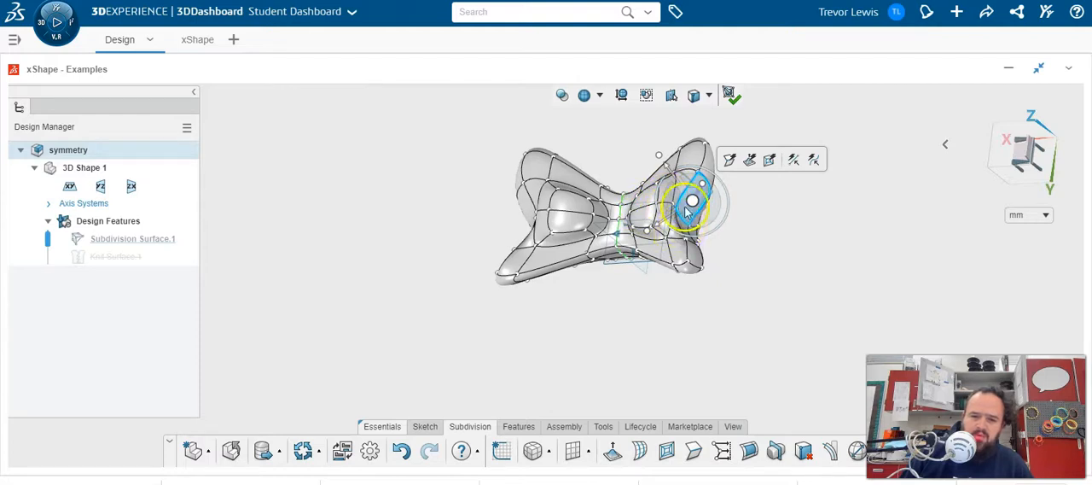
middle_click_drag(697, 241, 629, 267)
scroll(632, 260, "up", 3)
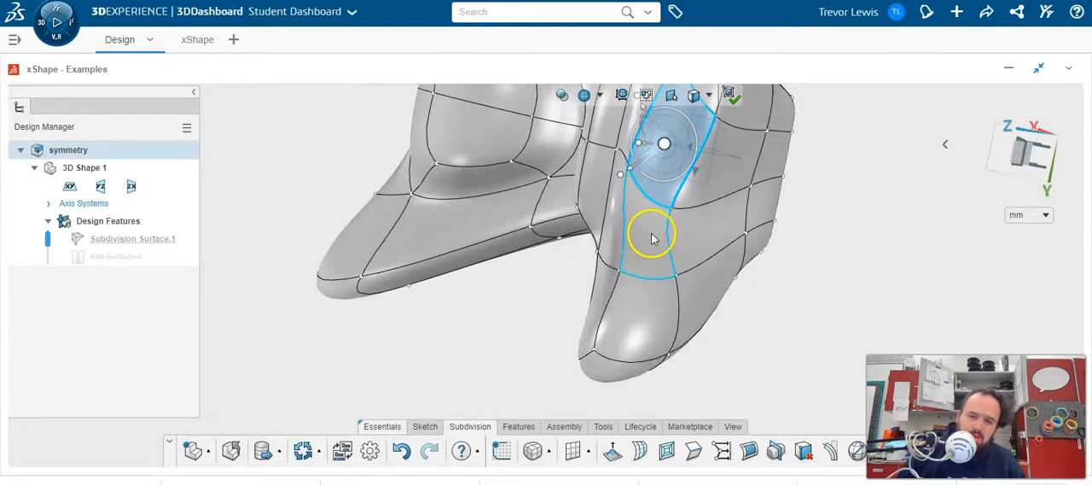
left_click(651, 239, "ctrl")
left_click(632, 307, "ctrl")
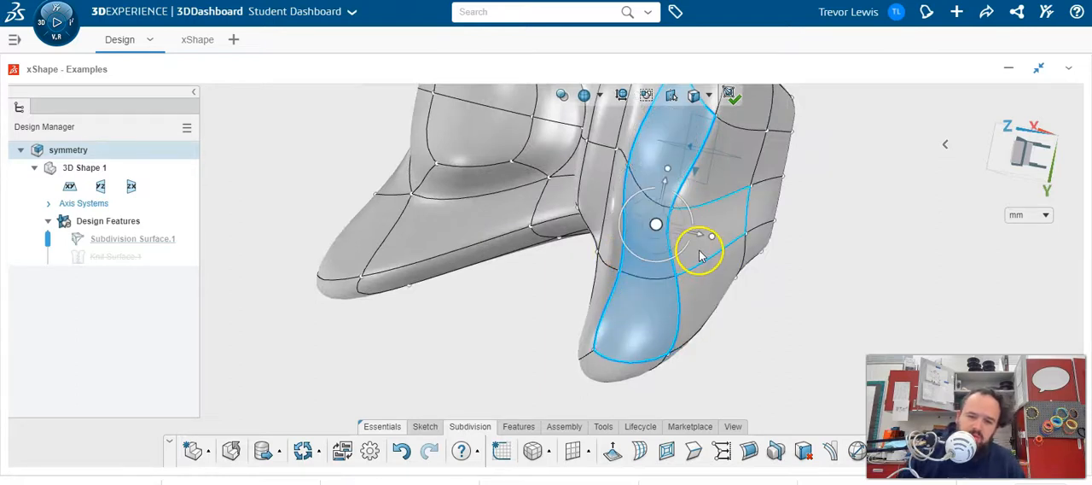
left_click(713, 296, "ctrl")
middle_click_drag(780, 293, 788, 267)
left_click_drag(751, 231, 791, 254)
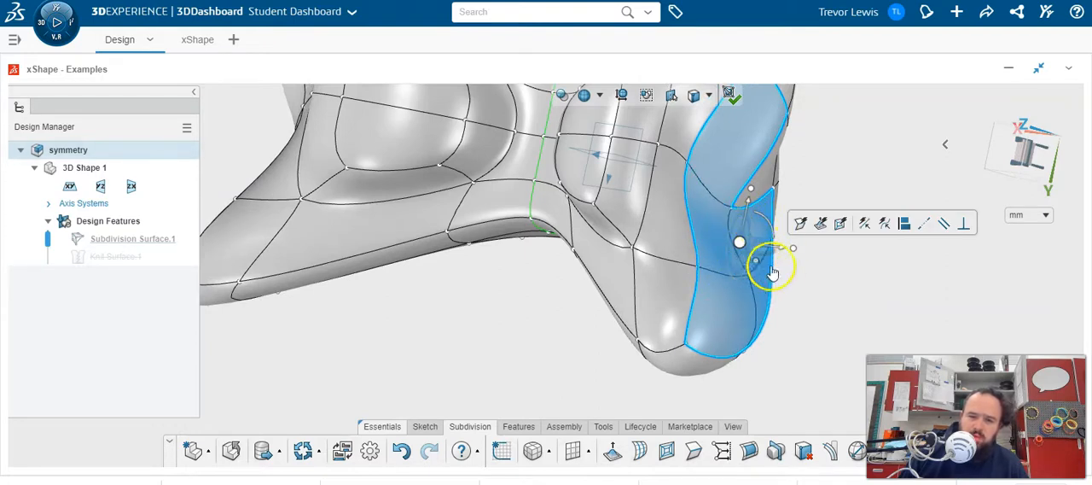
scroll(740, 258, "down", 3)
left_click_drag(732, 261, 701, 259)
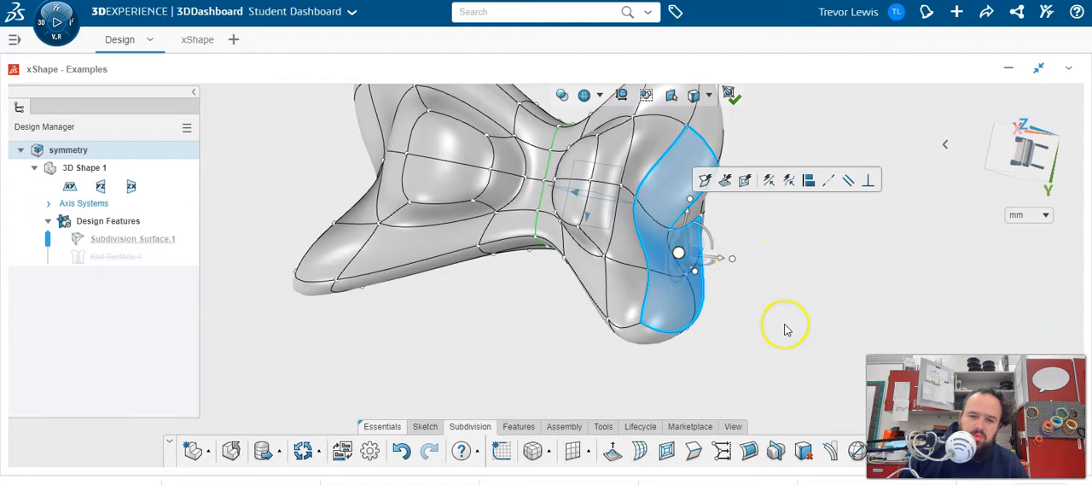
- Window-select the vertices on one half of the body from a straight-on view, move them together slightly, and clear the selection
middle_click_drag(766, 307, 825, 159)
left_click(1005, 174)
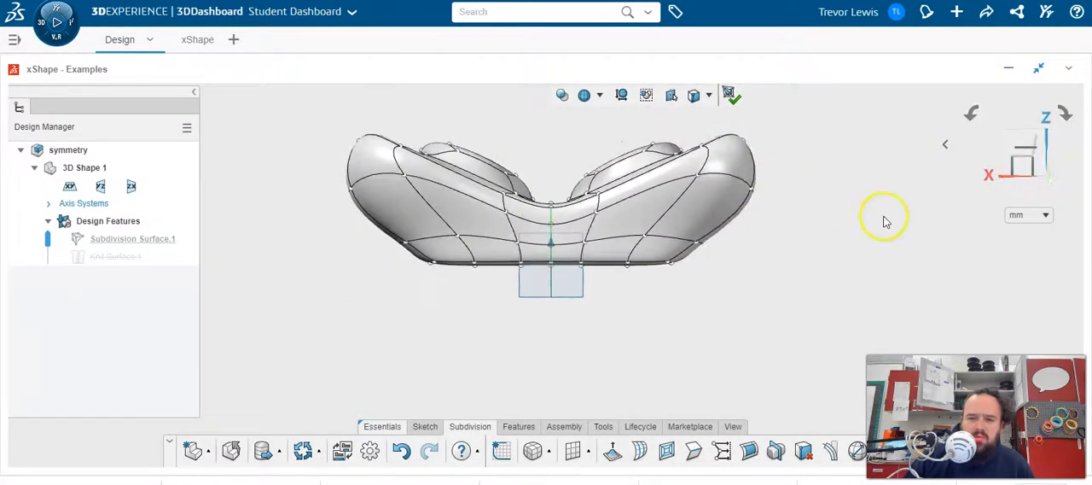
left_click_drag(821, 109, 616, 317)
middle_click_drag(831, 252, 654, 342)
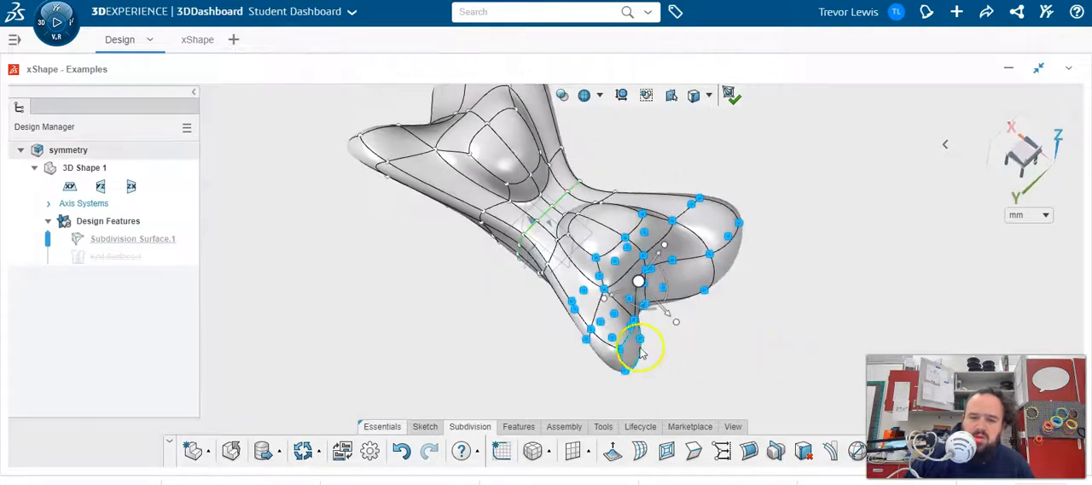
mouse_move(681, 327)
left_mouse_down()
mouse_move(695, 341)
mouse_move(687, 324)
left_mouse_up()
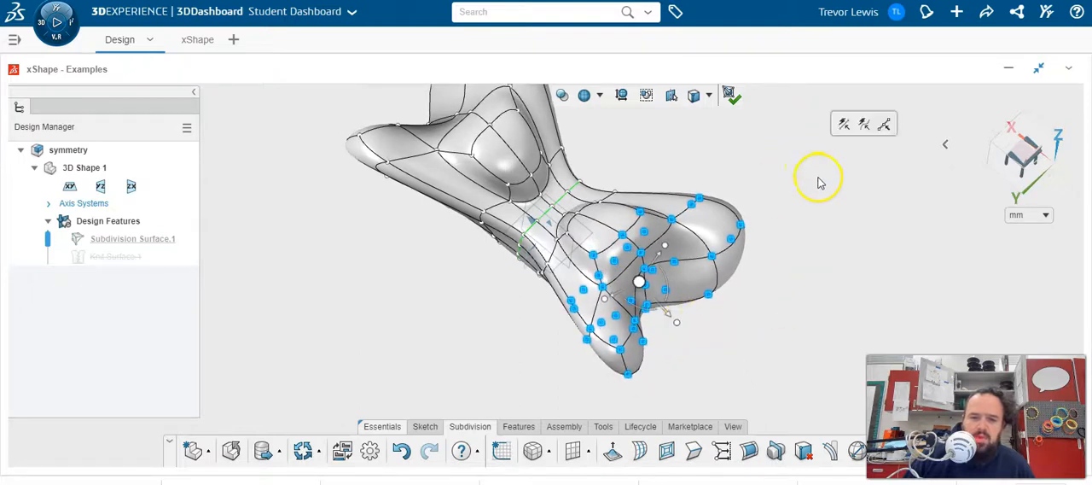
left_click(754, 162)
- Limit selection to Edges, pick a single edge on the side of the body, and clear the selection
middle_click_drag(817, 256, 453, 310)
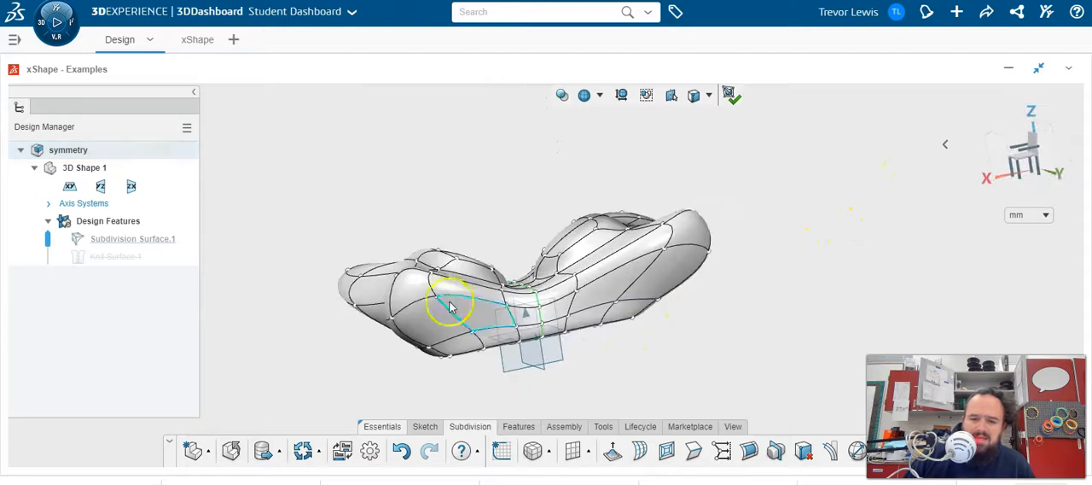
left_click(708, 98)
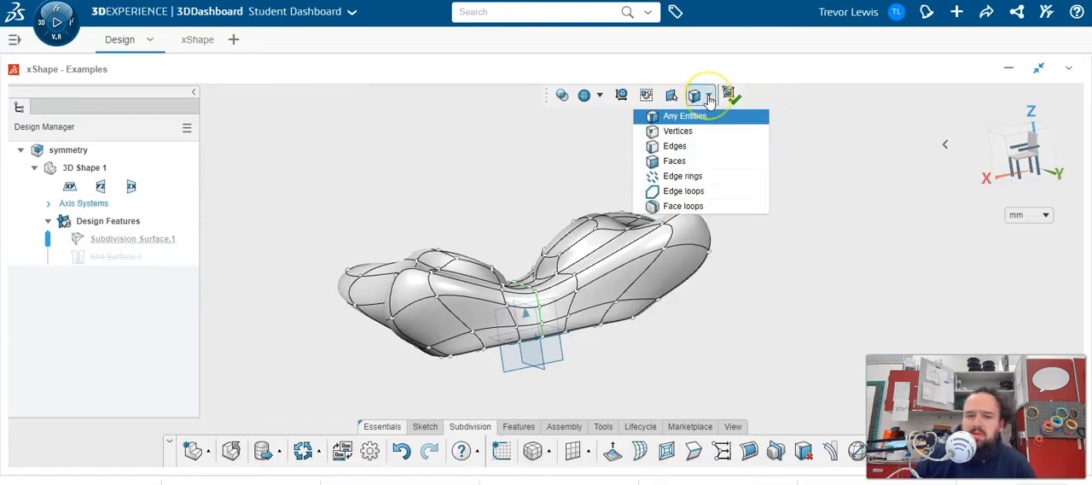
left_click(674, 145)
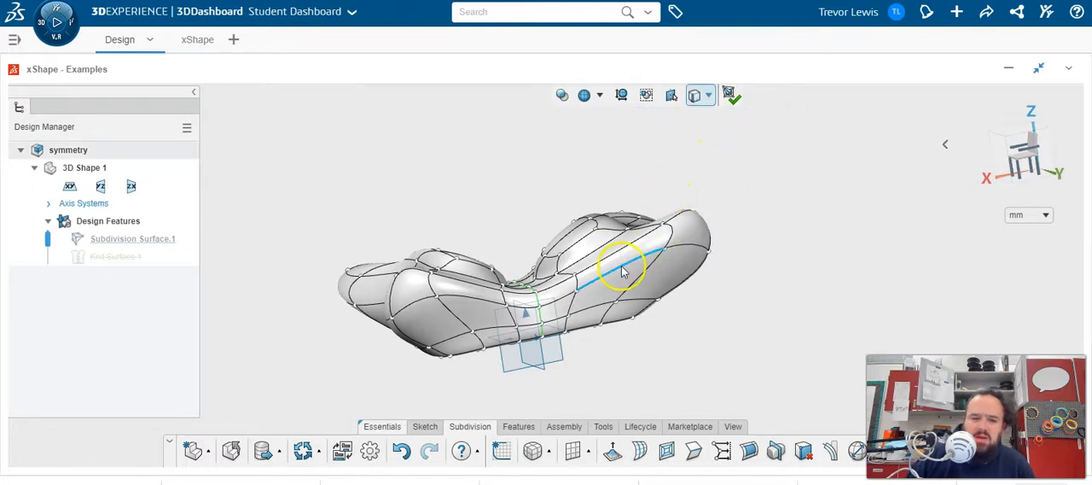
left_click(604, 288)
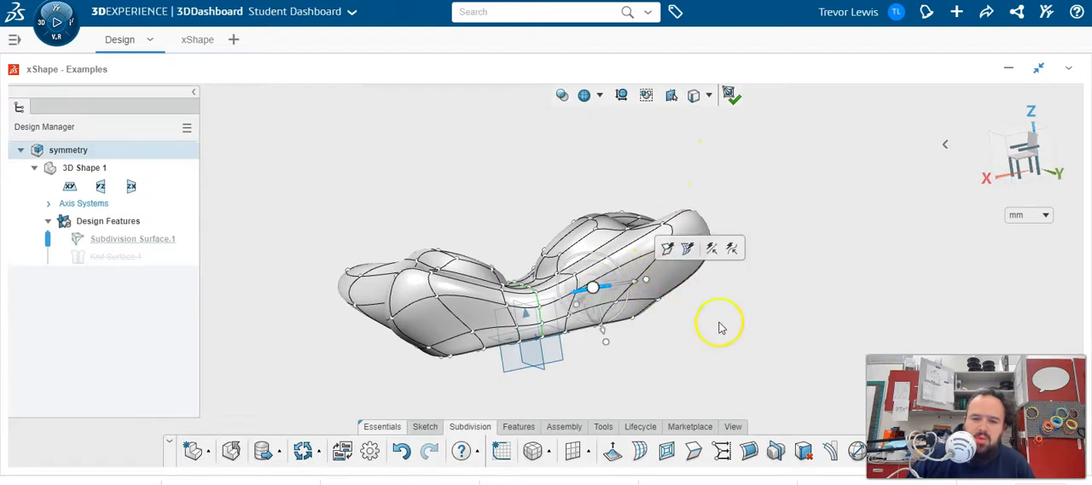
left_click(772, 332)
left_click_drag(766, 325, 605, 261)
middle_click_drag(788, 293, 713, 146)
left_click(741, 180)
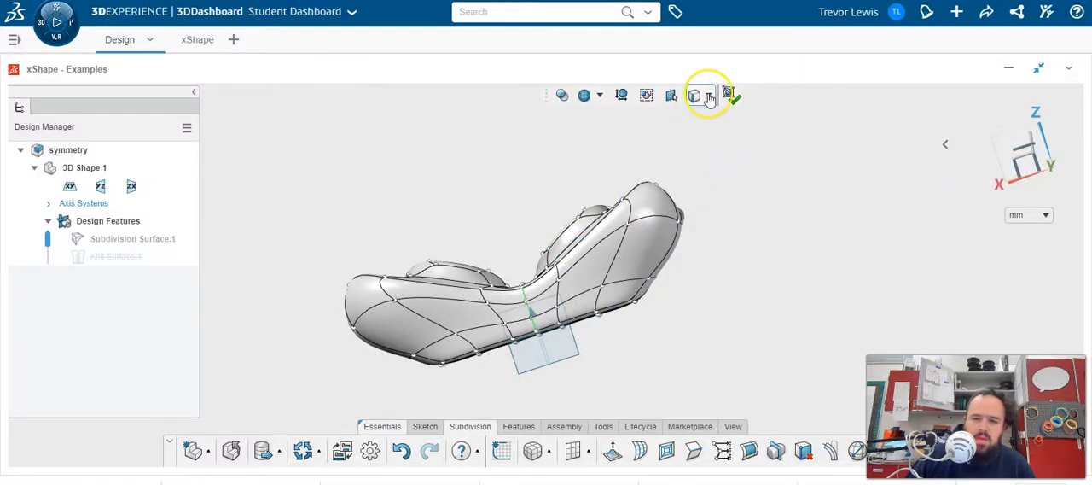
- Change the selection filter to Edge rings, select the ring of edges around one half, and adjust it with the manipulator
left_click(708, 95)
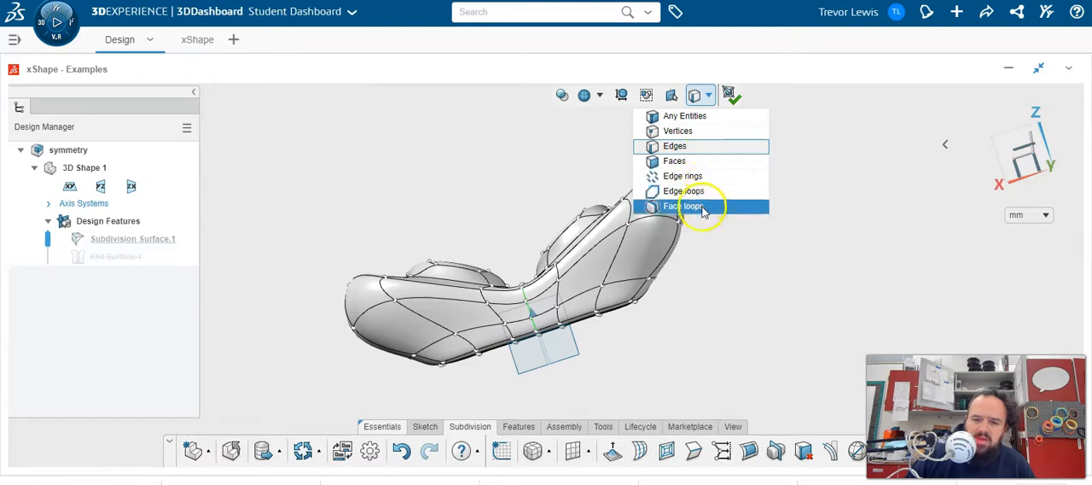
left_click(705, 177)
middle_click_drag(777, 237, 716, 264)
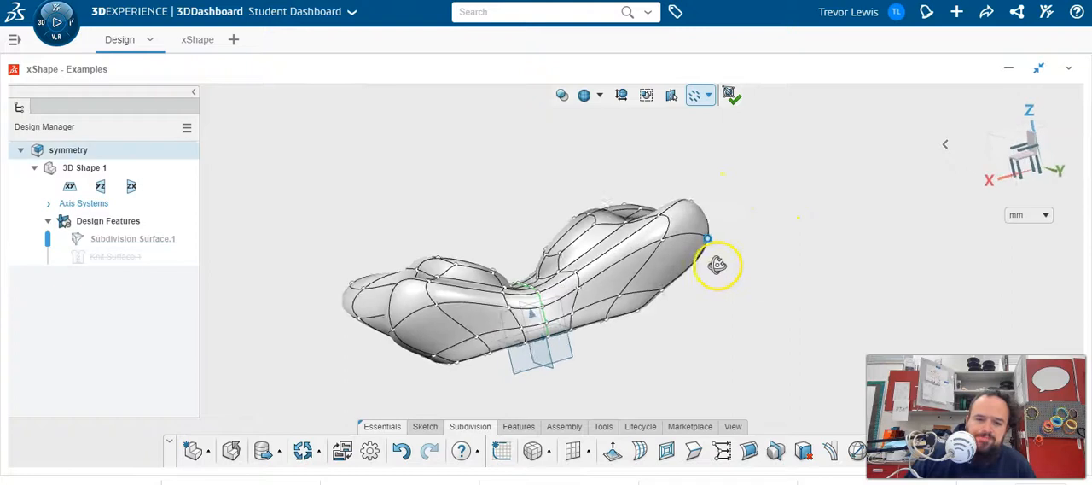
left_click(611, 272)
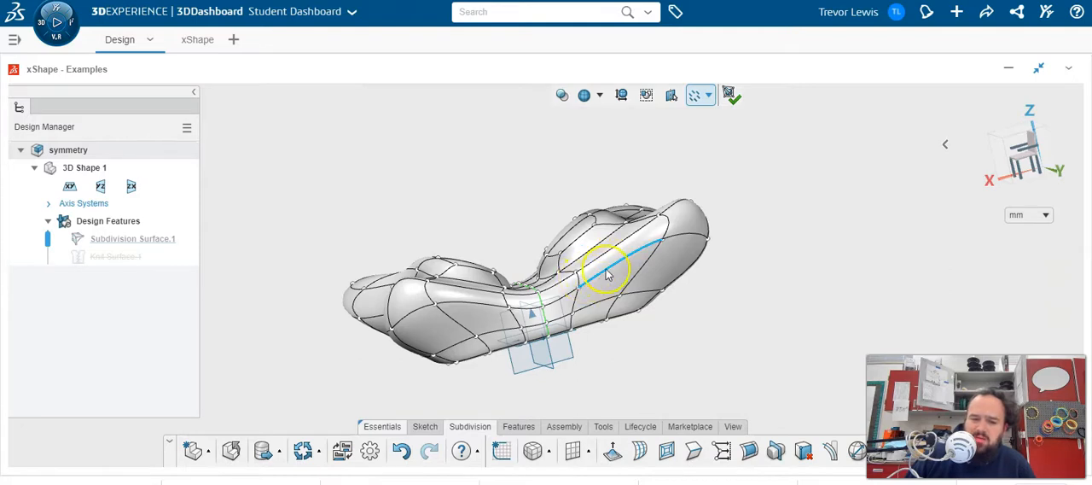
double_click(607, 273)
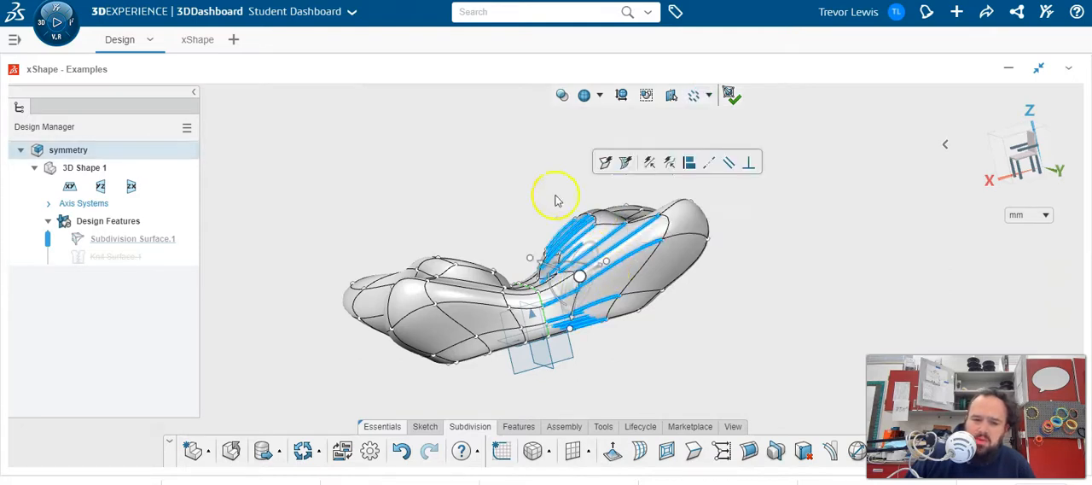
middle_click_drag(653, 268, 597, 286)
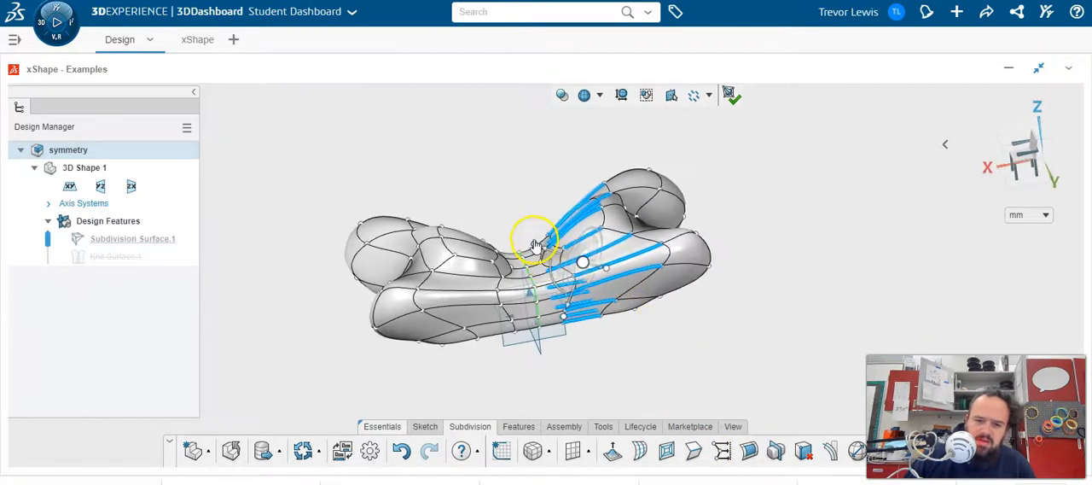
mouse_move(534, 245)
left_mouse_down()
mouse_move(578, 246)
mouse_move(558, 253)
mouse_move(563, 271)
mouse_move(540, 239)
left_mouse_up()
middle_click_drag(648, 315, 591, 302)
- Change the selection filter to Edge loops, select the loop running along the body's front, and stretch it outward
left_click(708, 97)
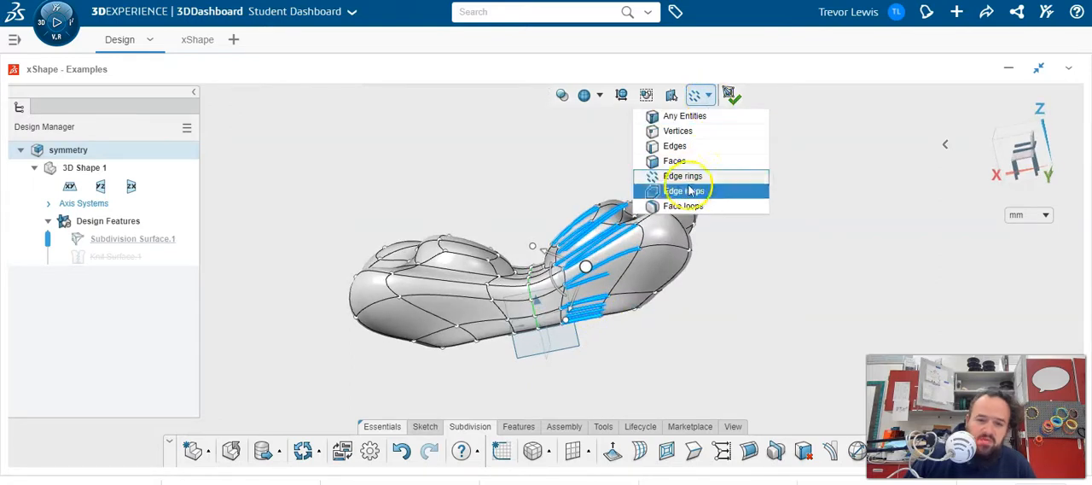
left_click(722, 191)
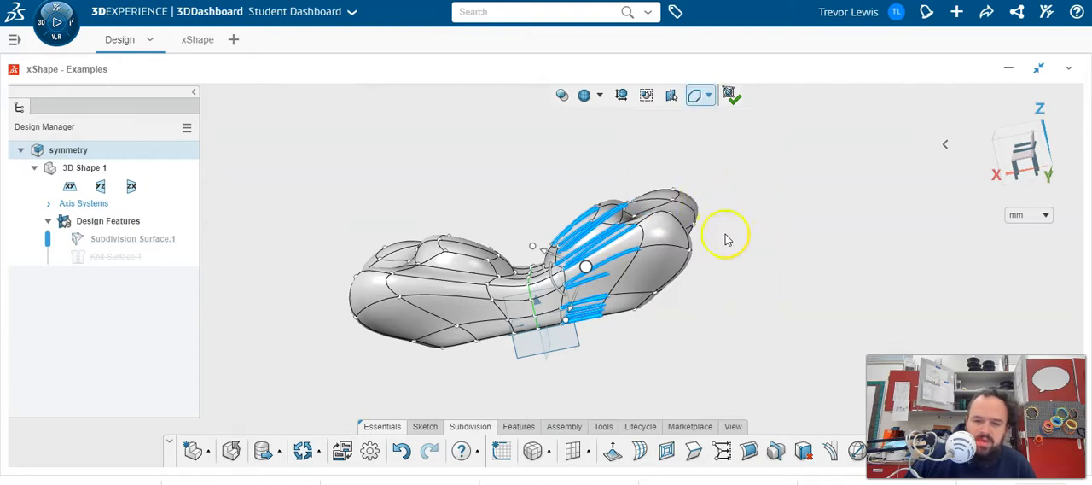
left_click(674, 245)
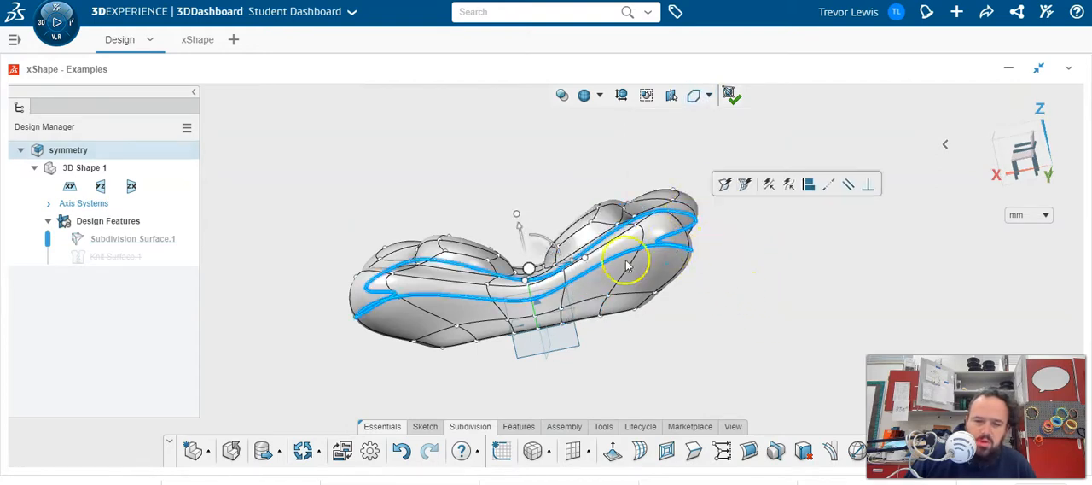
middle_click_drag(700, 329, 719, 318)
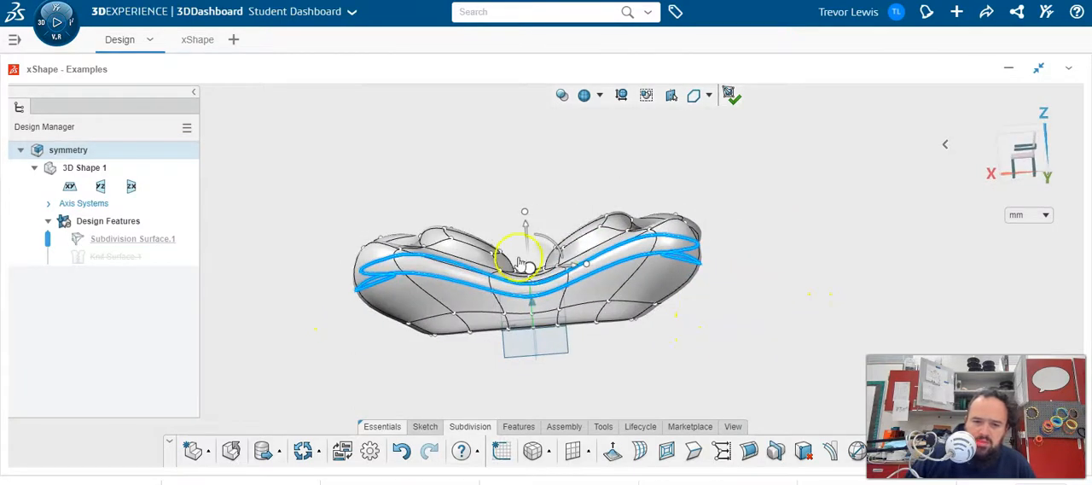
left_click_drag(581, 270, 610, 267)
- Add the lower edge loop on the front of the body to the selected loop, and clear the selection
double_click(601, 305)
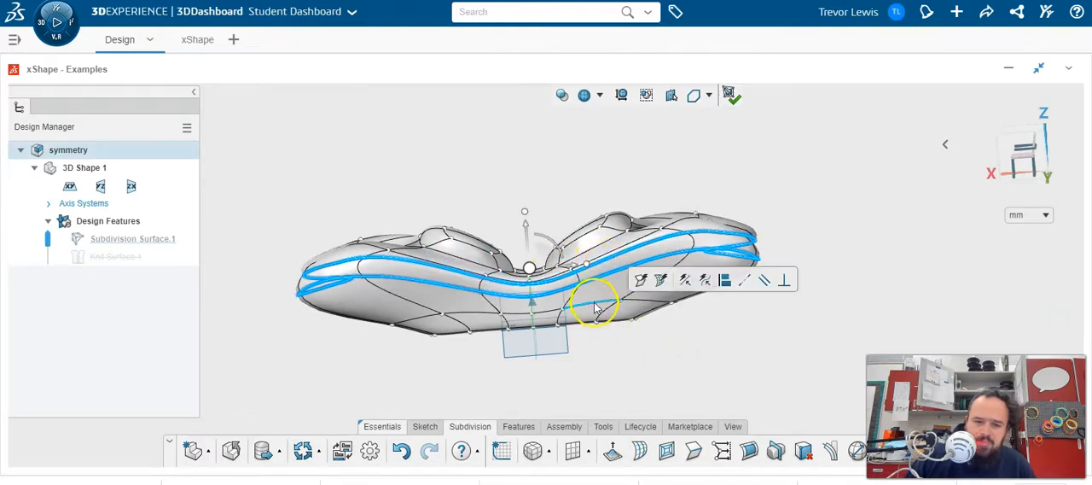
double_click(607, 279)
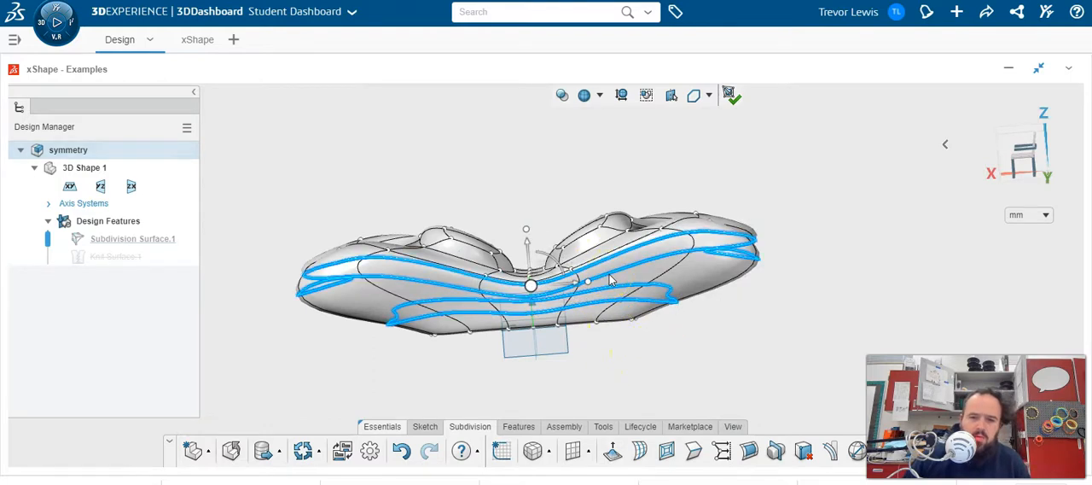
left_click(749, 296)
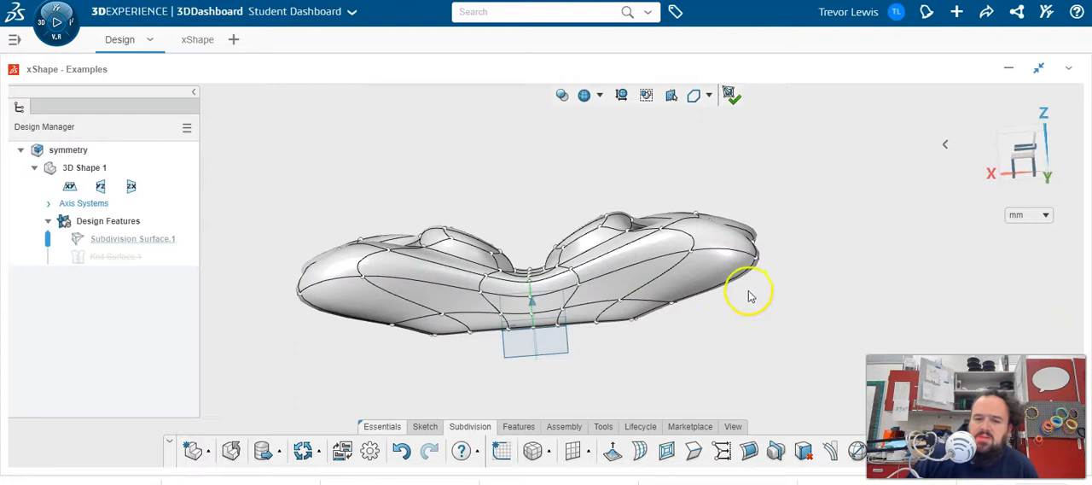
- Select the edge loop passing around the small inner bulges, and switch the selection to the loop around the larger lobes
left_click(702, 281)
double_click(691, 277)
middle_click_drag(763, 315, 706, 359)
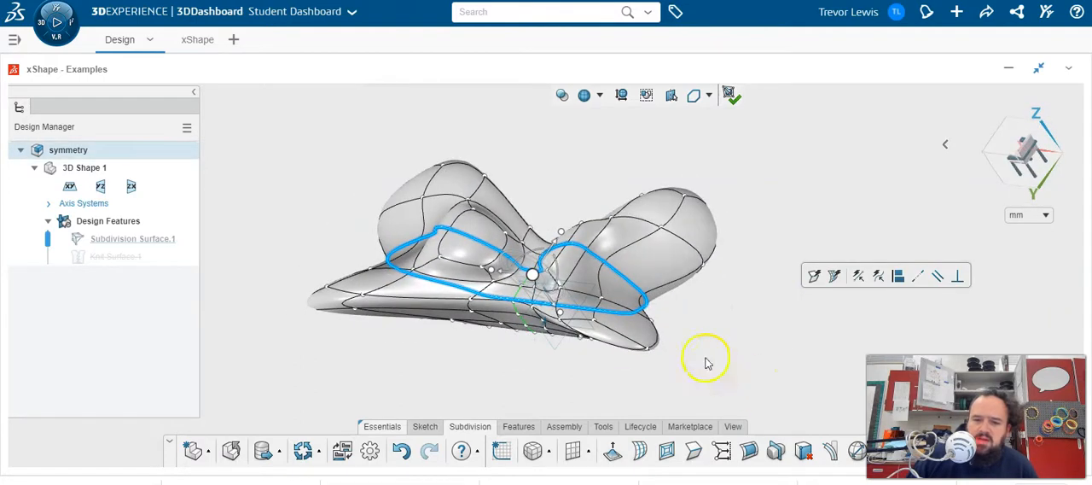
double_click(677, 243)
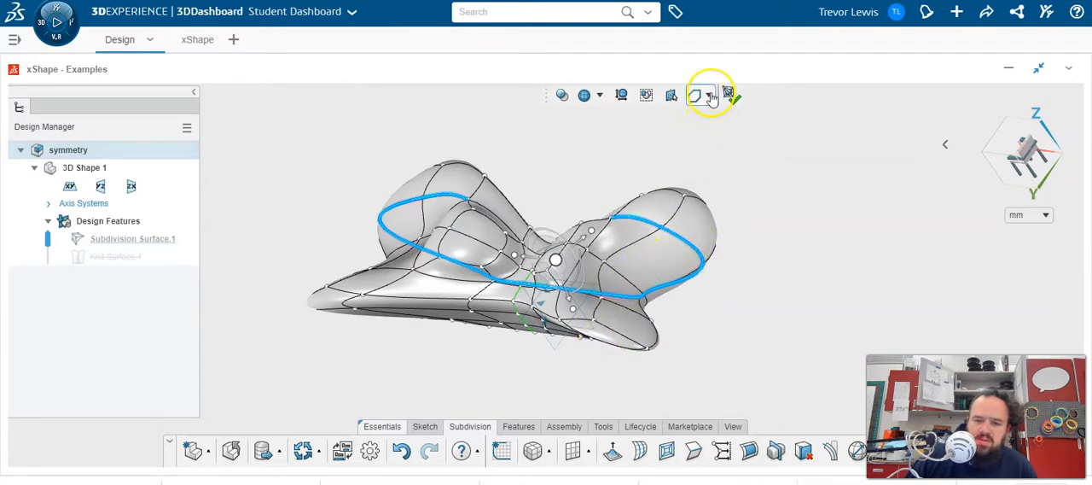
- Change the selection filter to Face loops and select the loop of faces running around the body's outer lobes and front rim
left_click(710, 96)
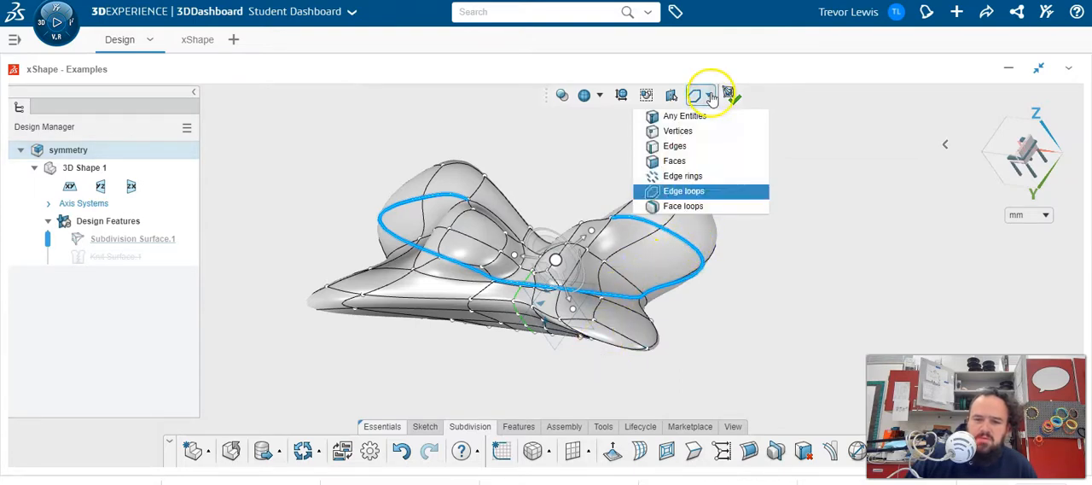
left_click(695, 208)
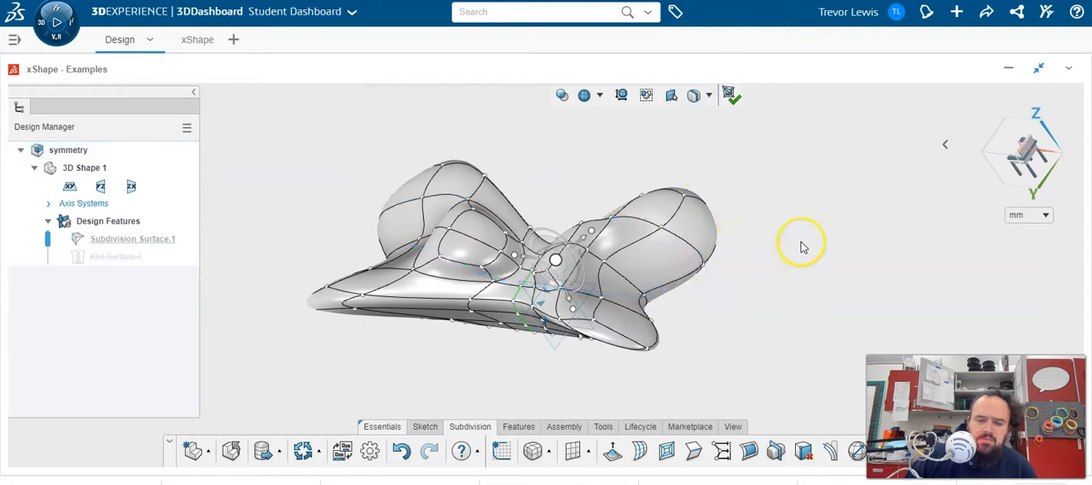
left_click(650, 258)
middle_click_drag(857, 252, 887, 229)
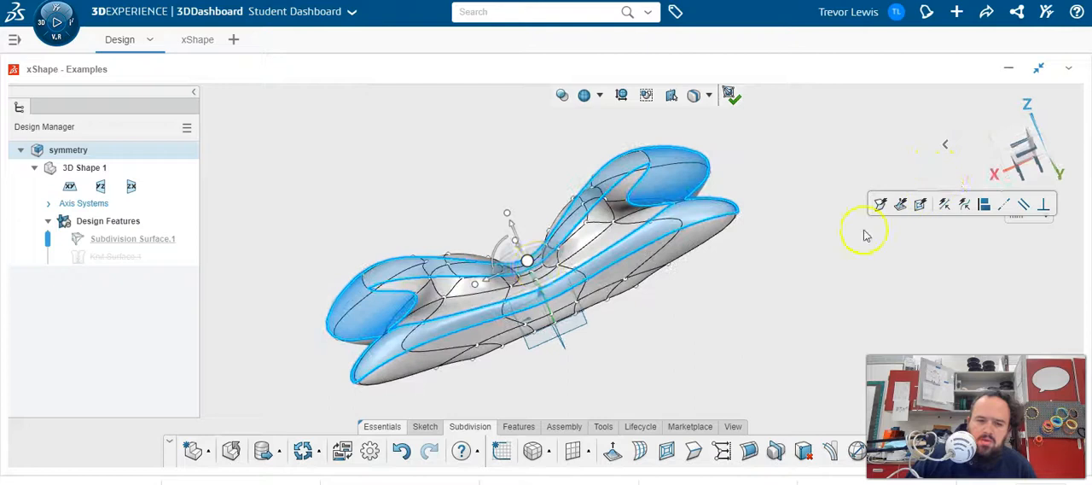
- Try face loops in different directions, selecting the one wrapping one half of the body and the one running along its length
left_click(608, 275)
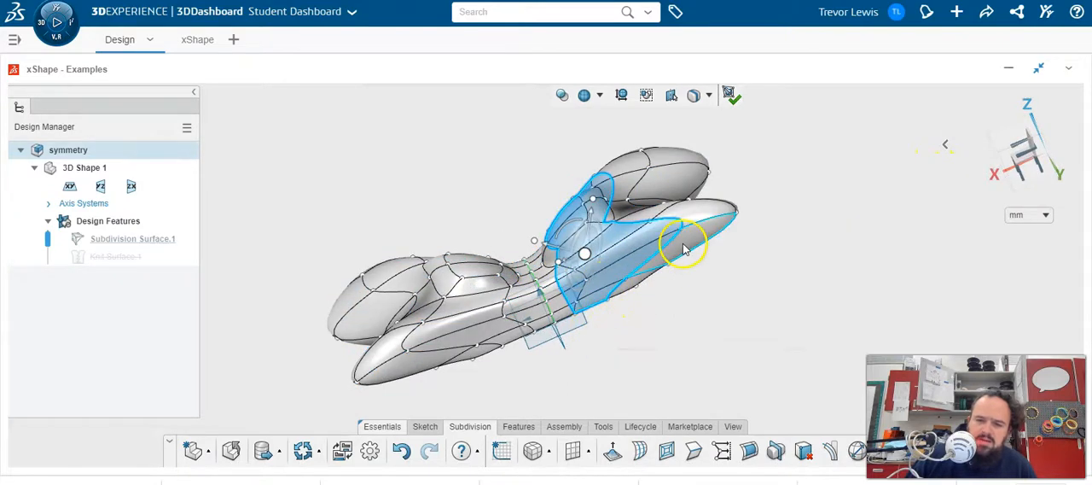
double_click(698, 266)
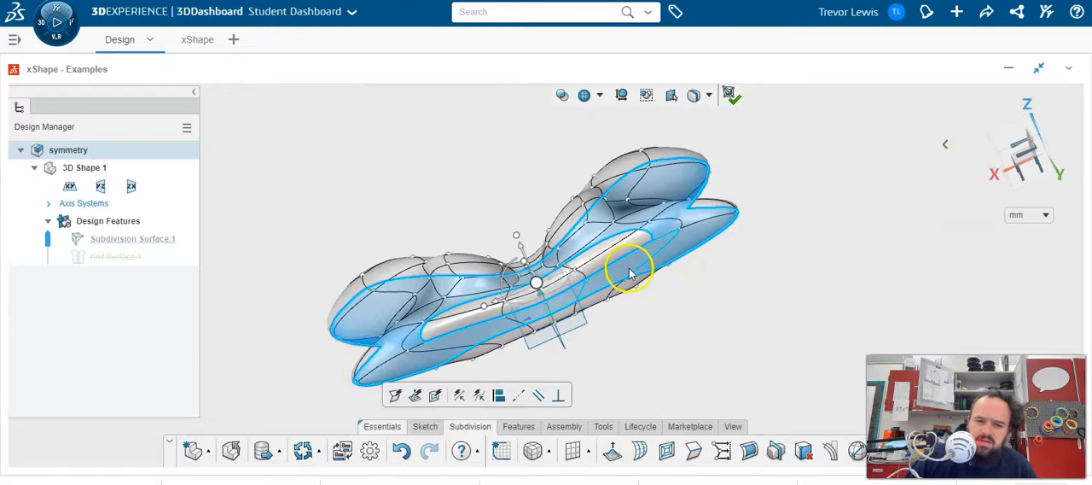
key("Escape")
double_click(602, 268)
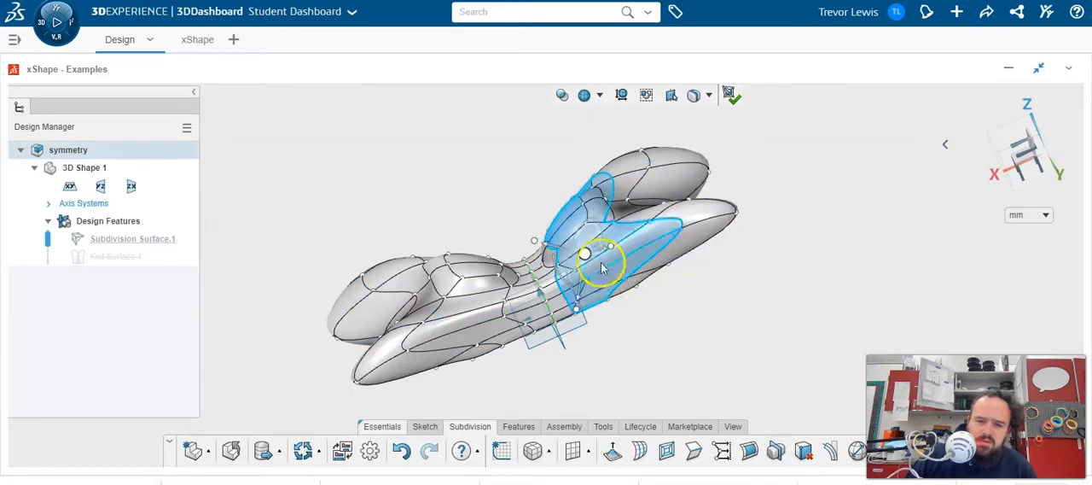
- Select the lengthwise face loop from the centre of the front, and try the loop framing the lower front faces
left_click(524, 320)
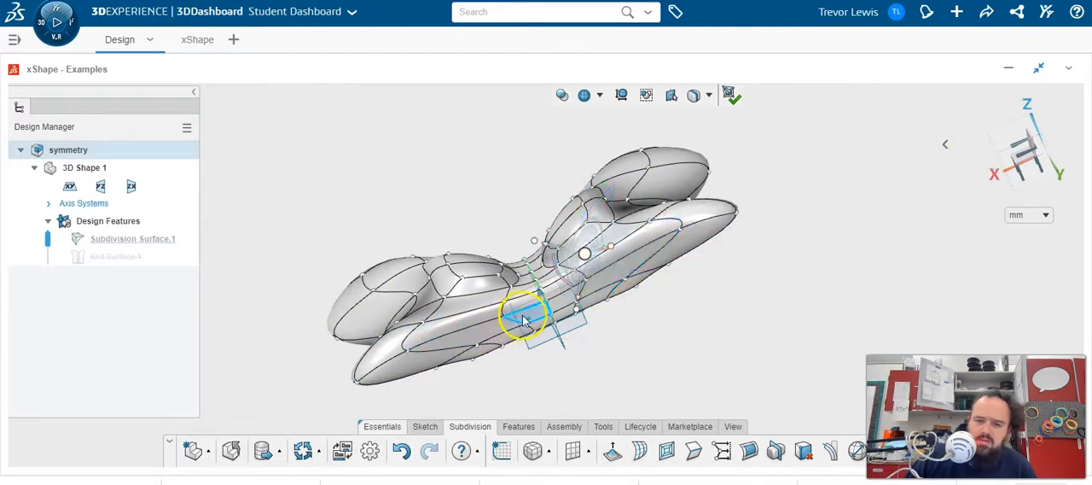
double_click(524, 320)
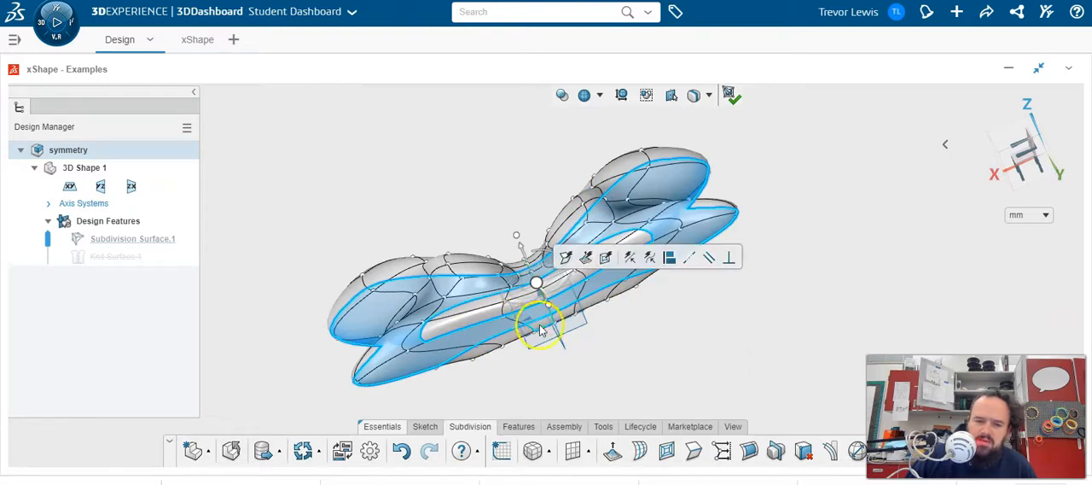
left_click(543, 326)
double_click(500, 273)
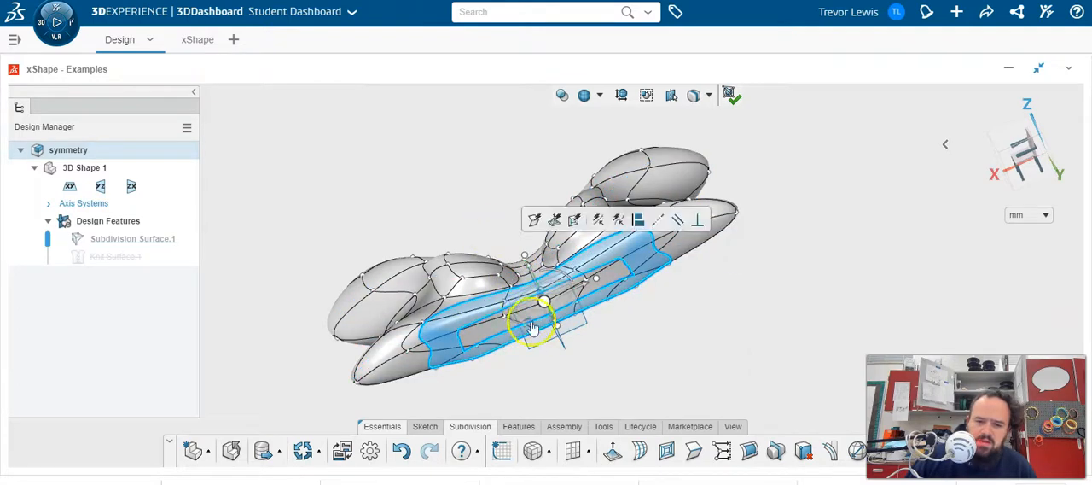
left_click(559, 371)
double_click(521, 277)
- Select the outer face loop across the middle of the body's front rim and squeeze it inward with the manipulator to narrow the body
middle_click_drag(647, 336, 684, 355)
left_click(706, 310)
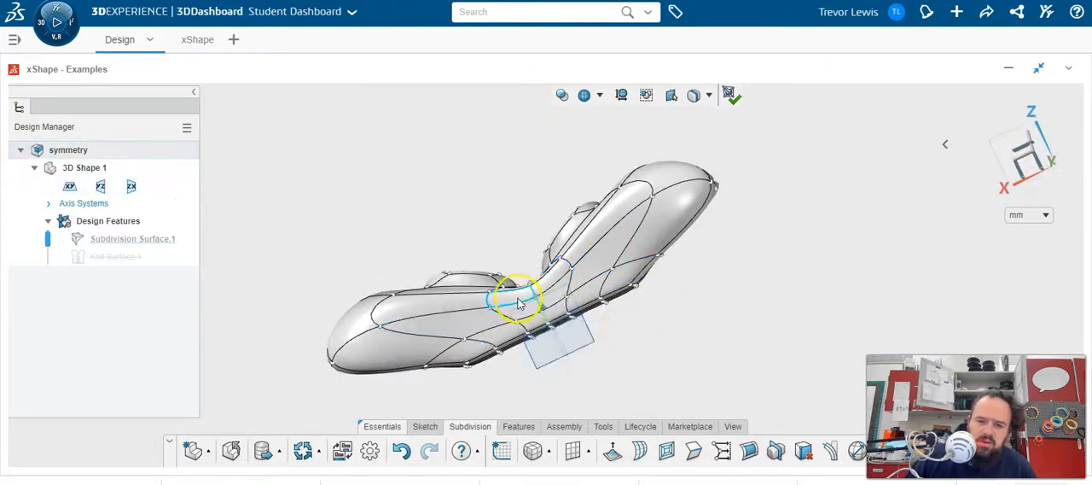
double_click(517, 304)
middle_click_drag(680, 276, 749, 374)
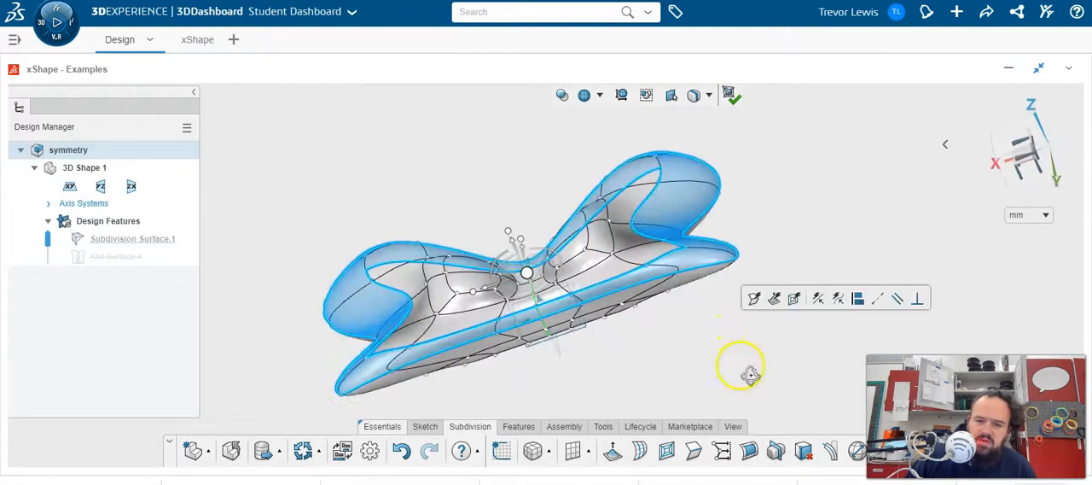
left_click_drag(472, 294, 493, 288)
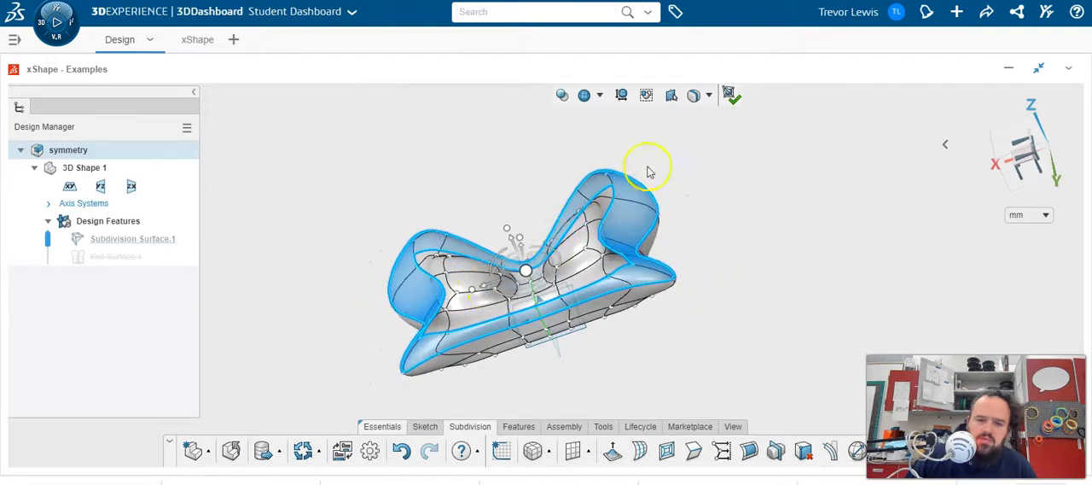
- Reset the selection filter to Any Entities and clear the face loop selection
left_click(708, 96)
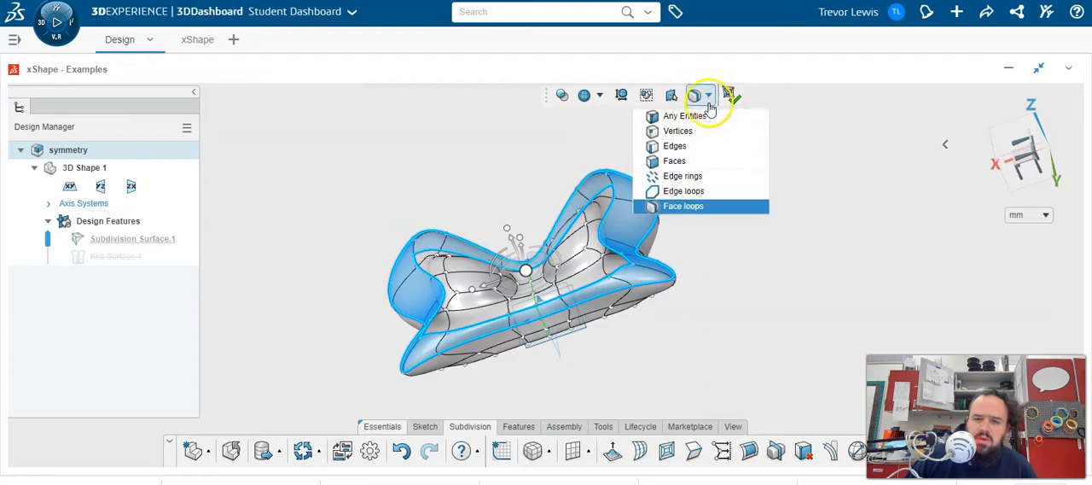
left_click(704, 118)
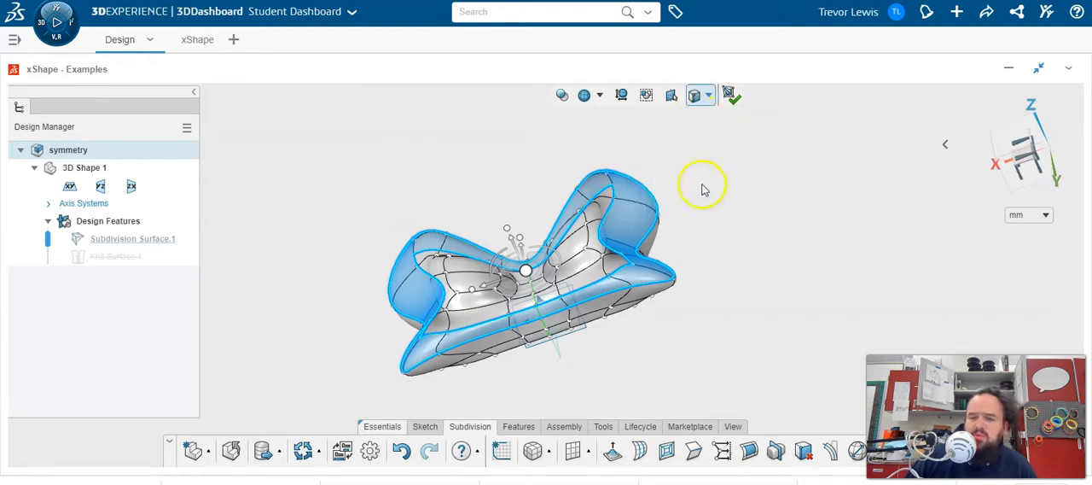
left_click(743, 220)
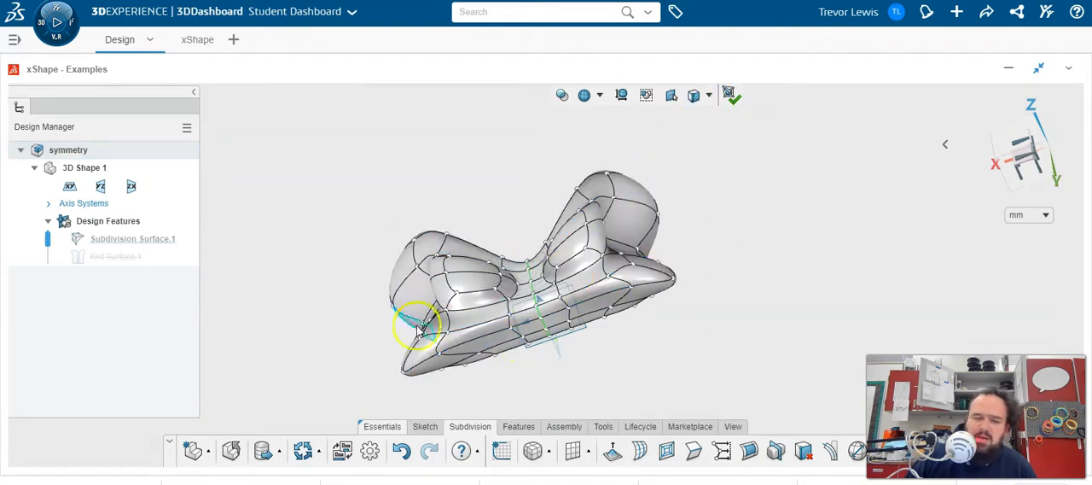
middle_click_drag(600, 329, 587, 303)
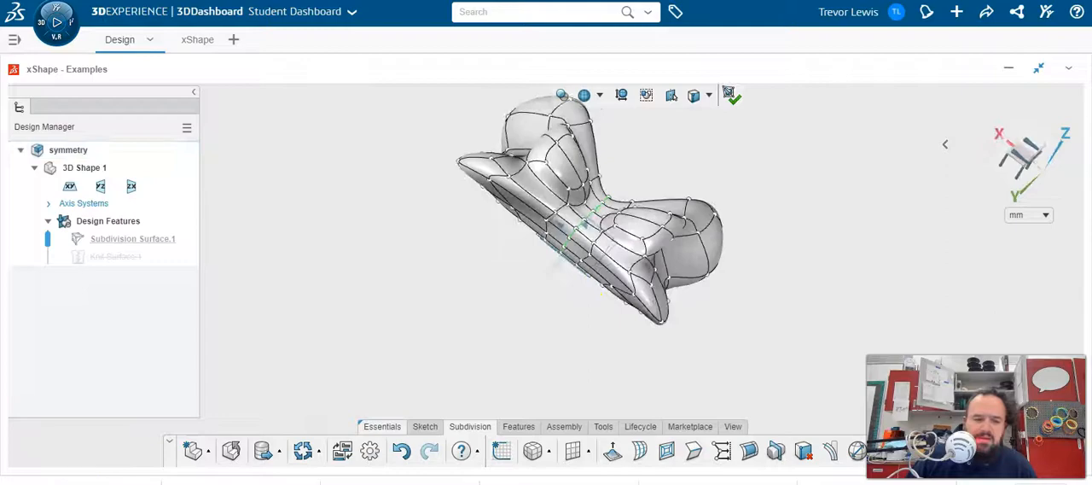